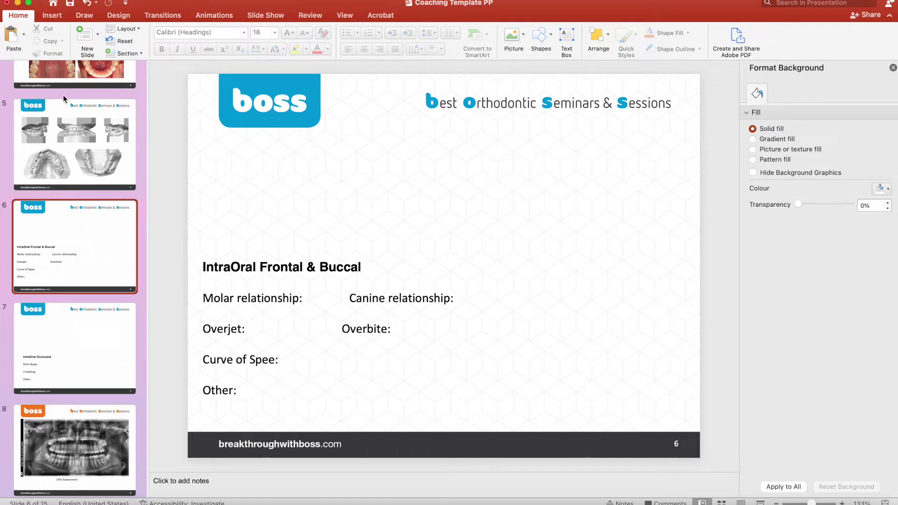
Step: Insert Frontal Intraoral Photo and Left Intraoral Photo onto slide 6 and select the inserted photo
click(53, 16)
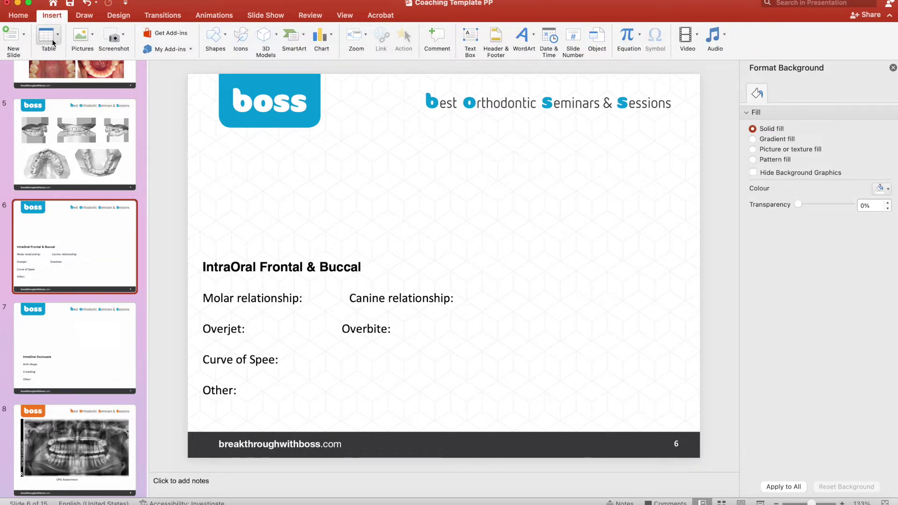
click(86, 42)
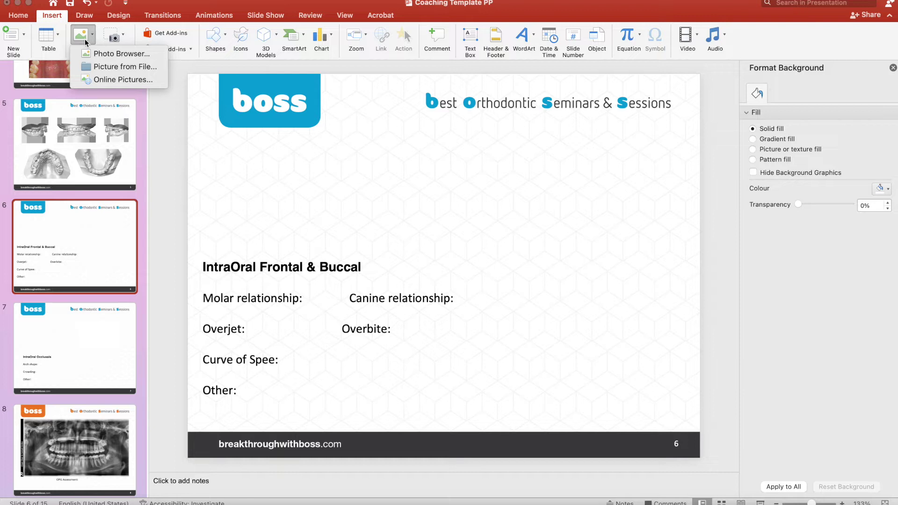
click(106, 67)
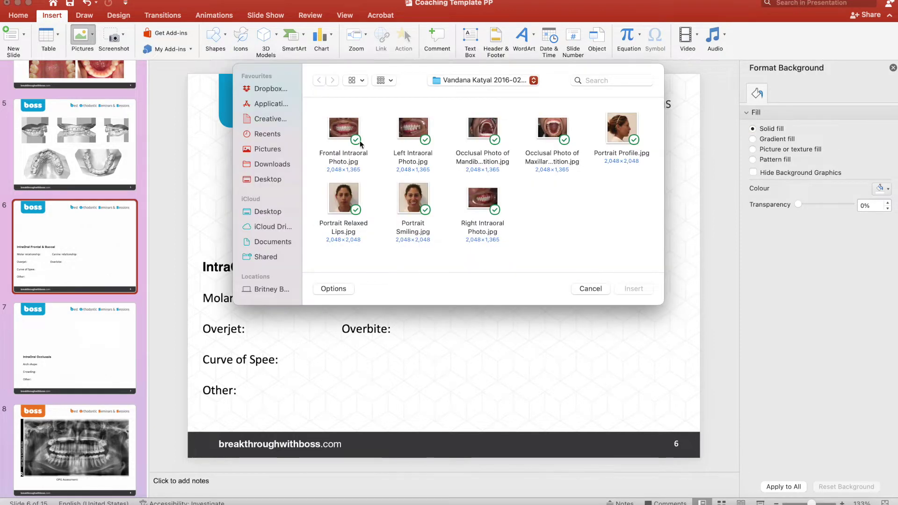
click(344, 127)
super+click(413, 127)
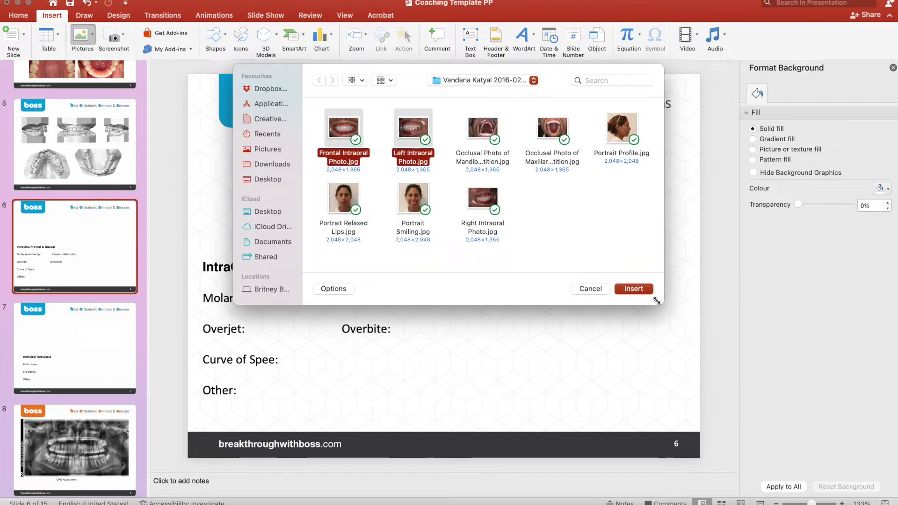
click(633, 289)
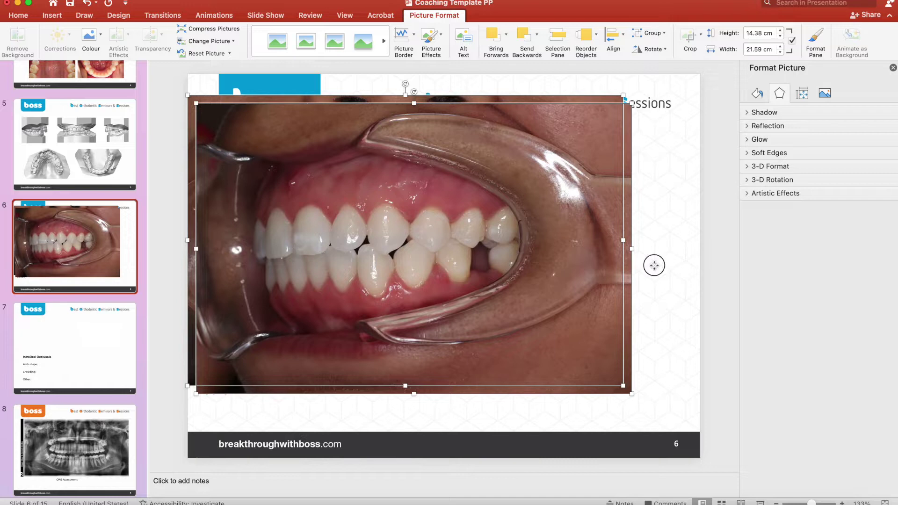
click(654, 265)
Step: Crop the buccal photo tightly around the teeth to about 14.15 × 9.27 cm
click(537, 201)
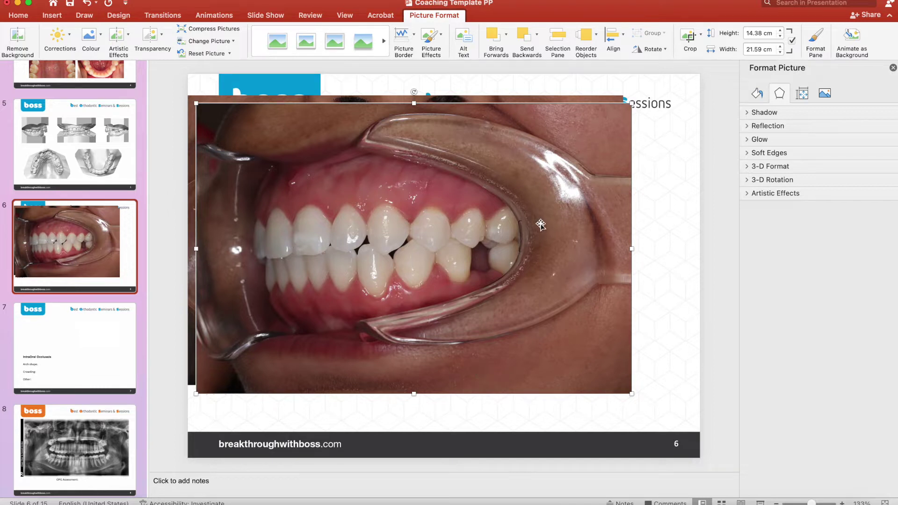
click(690, 35)
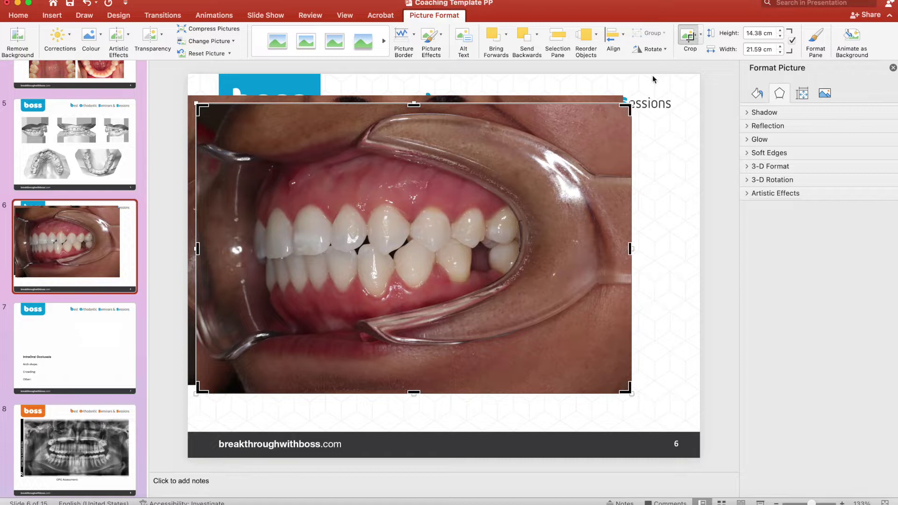
drag(627, 107, 538, 166)
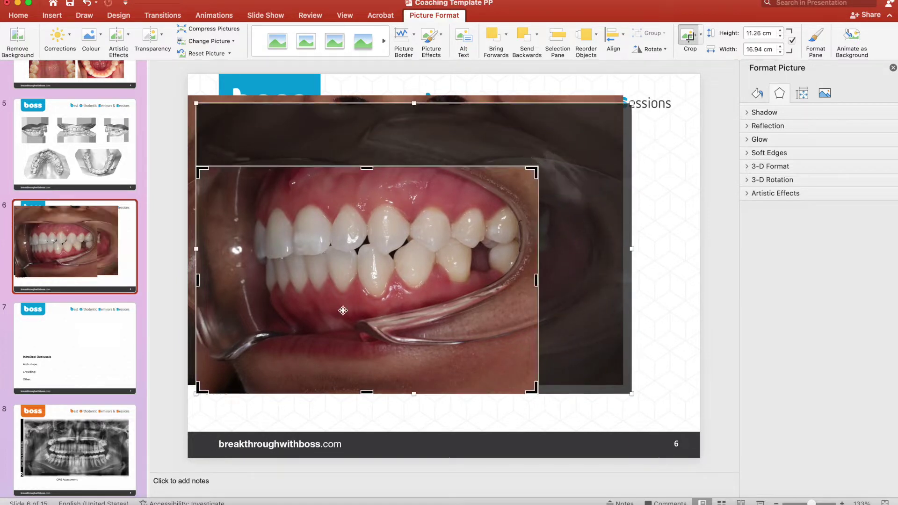
drag(201, 390, 250, 351)
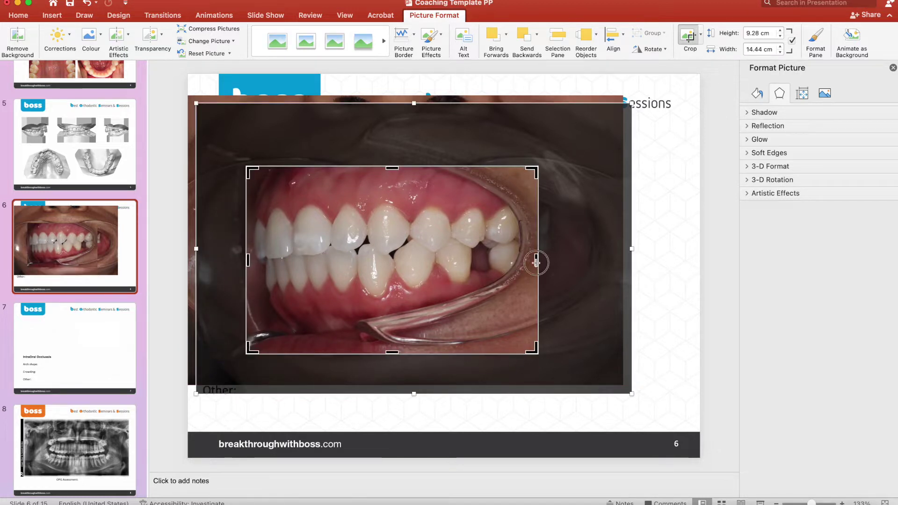
drag(537, 260, 532, 263)
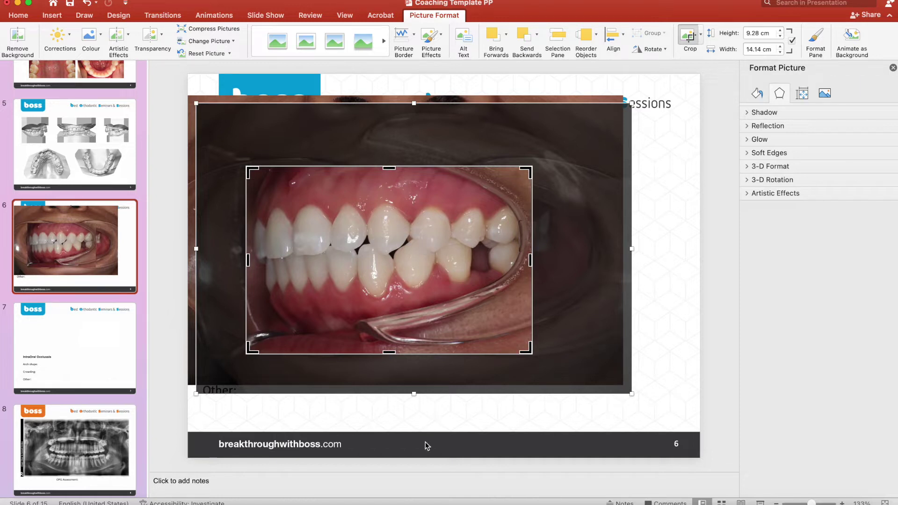
click(653, 304)
click(481, 190)
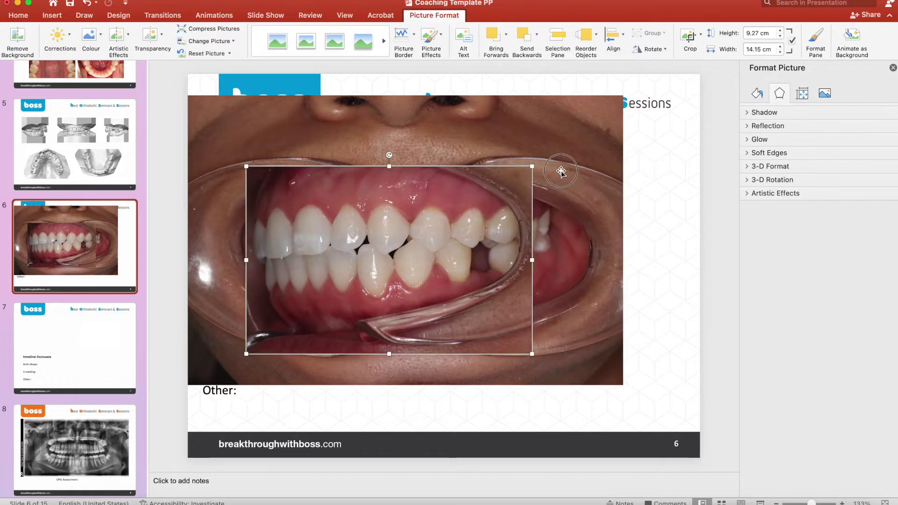
Step: Move the buccal photo to the right edge and crop the frontal photo to about 7.49 × 14.44 cm
drag(364, 224, 697, 182)
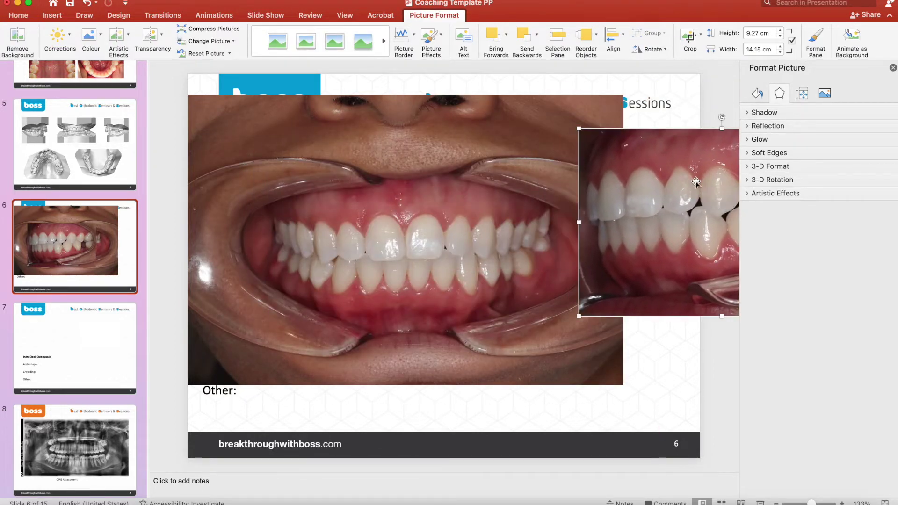
click(385, 262)
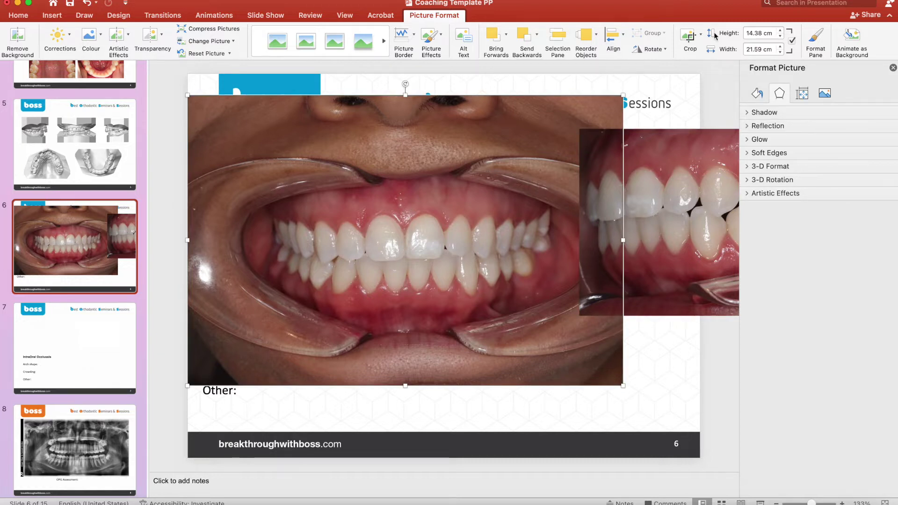
click(688, 36)
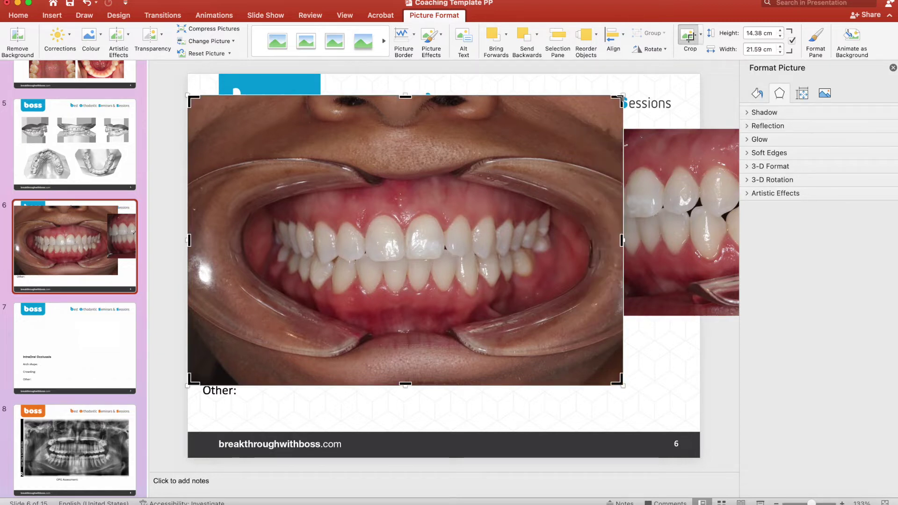
drag(619, 99, 569, 184)
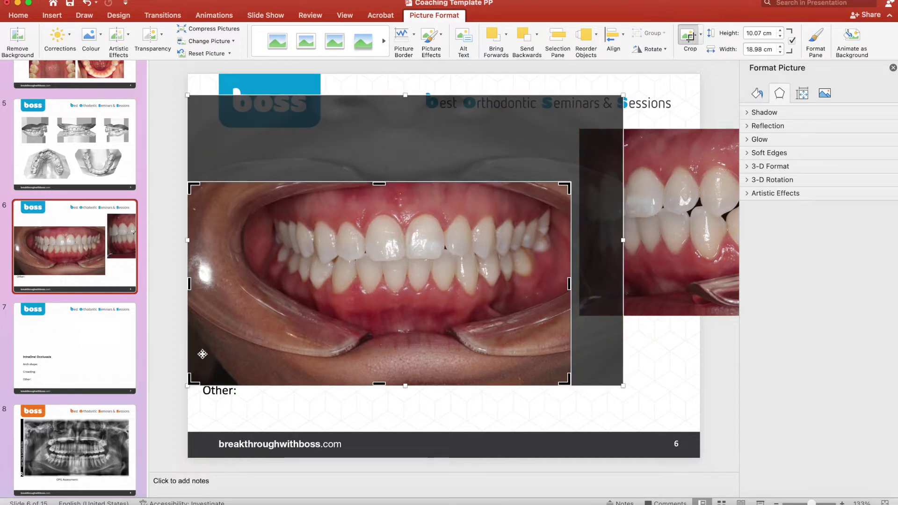
drag(192, 378, 267, 349)
drag(569, 262, 557, 263)
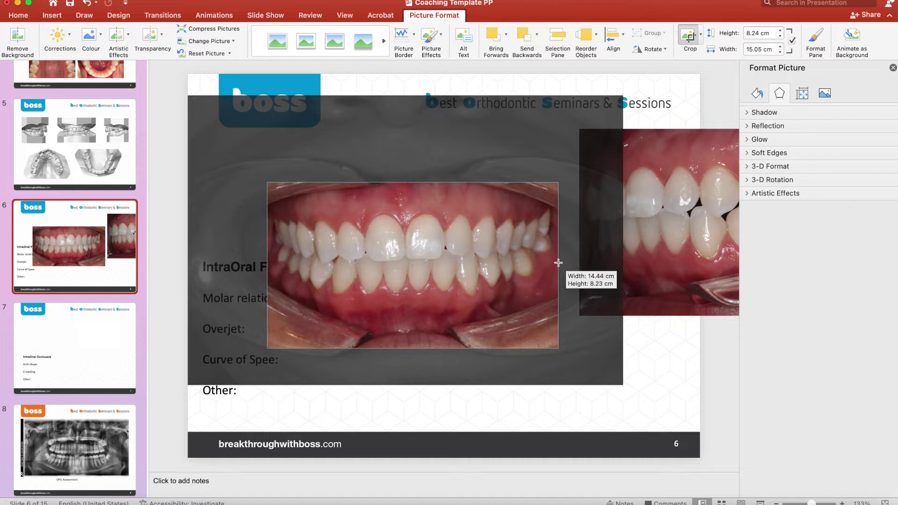
drag(419, 349, 412, 333)
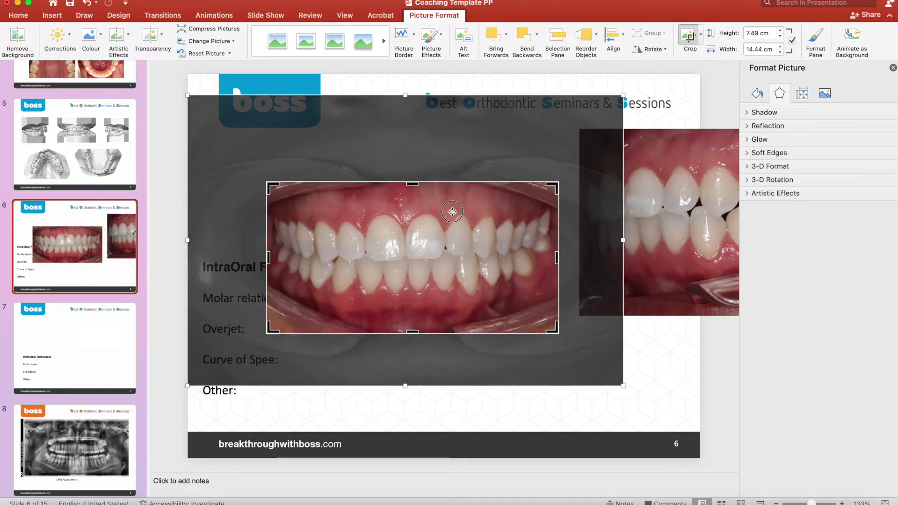
mouse_move(452, 212)
mouse_down()
mouse_move(465, 215)
mouse_move(451, 211)
mouse_move(456, 218)
mouse_up()
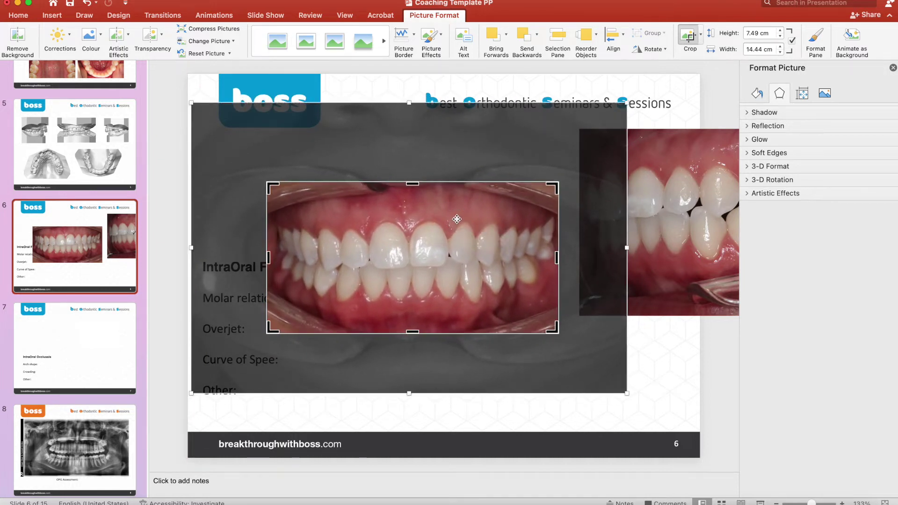
click(666, 357)
Step: Shrink the cropped frontal teeth photo and move it up toward the top centre
click(558, 183)
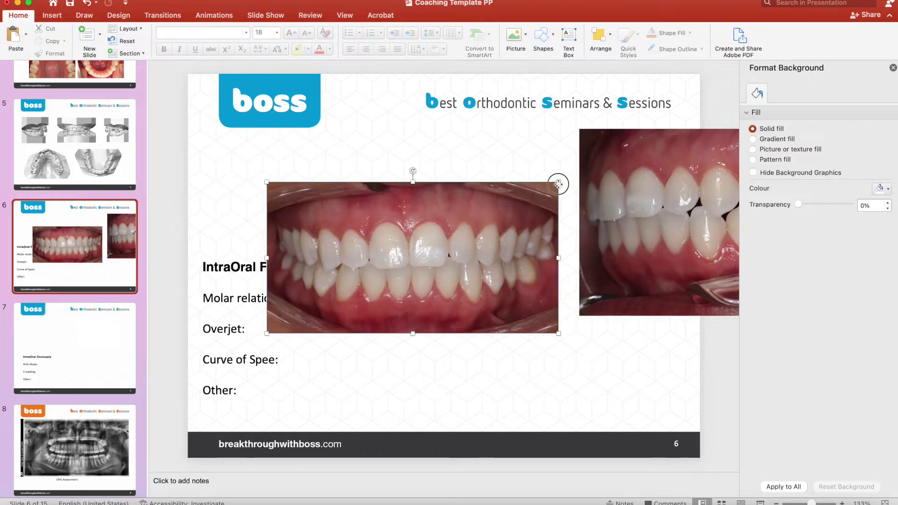
drag(558, 183, 548, 186)
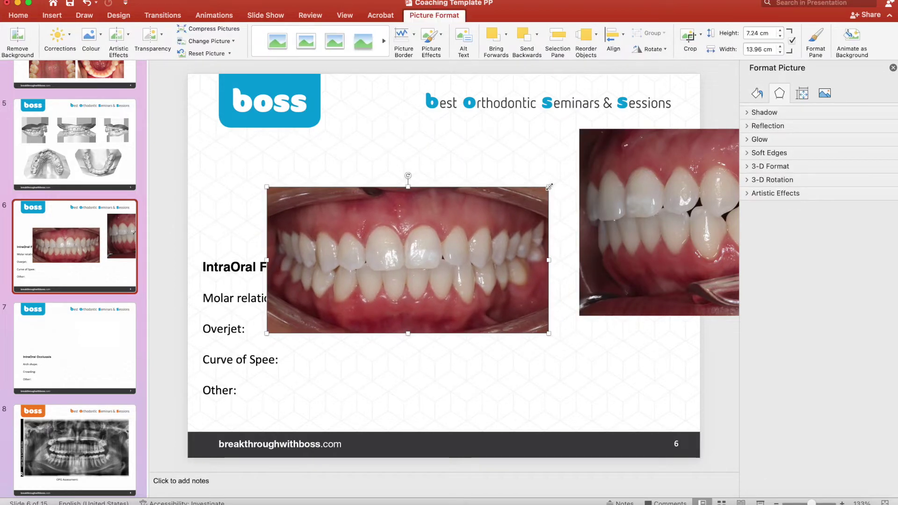
drag(549, 187, 419, 254)
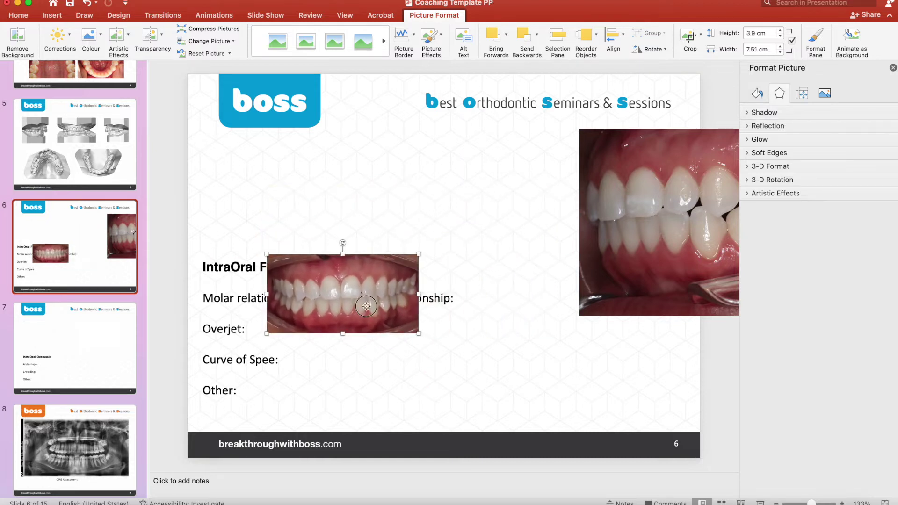
drag(366, 306, 451, 210)
Step: Shrink the buccal photo to about 6 cm wide and place it upper left beside the frontal photo
drag(624, 191, 280, 185)
drag(523, 124, 358, 228)
drag(331, 261, 308, 192)
click(553, 279)
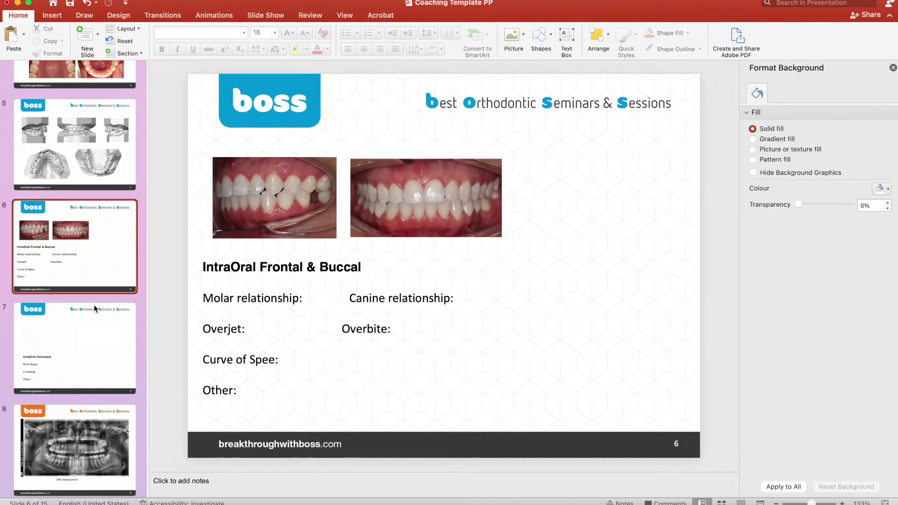
Step: Insert both occlusal photos onto slide 7
click(91, 357)
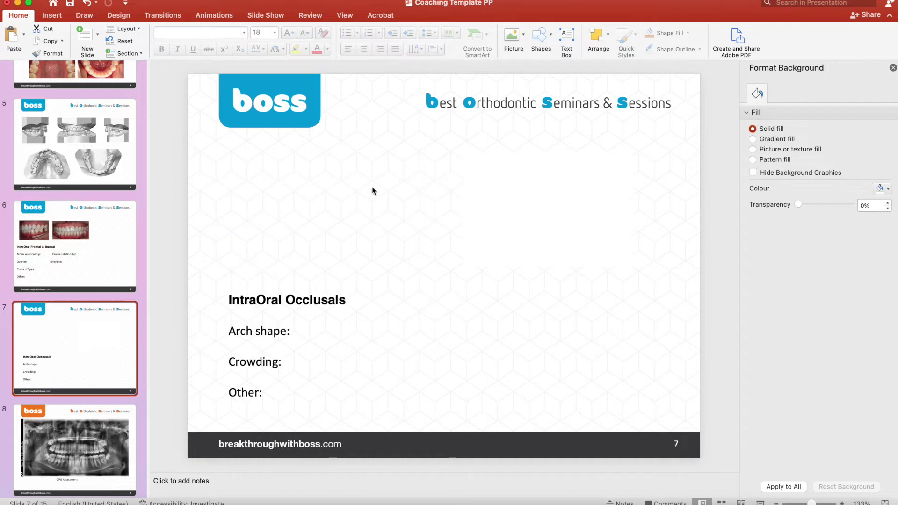
click(52, 15)
click(82, 37)
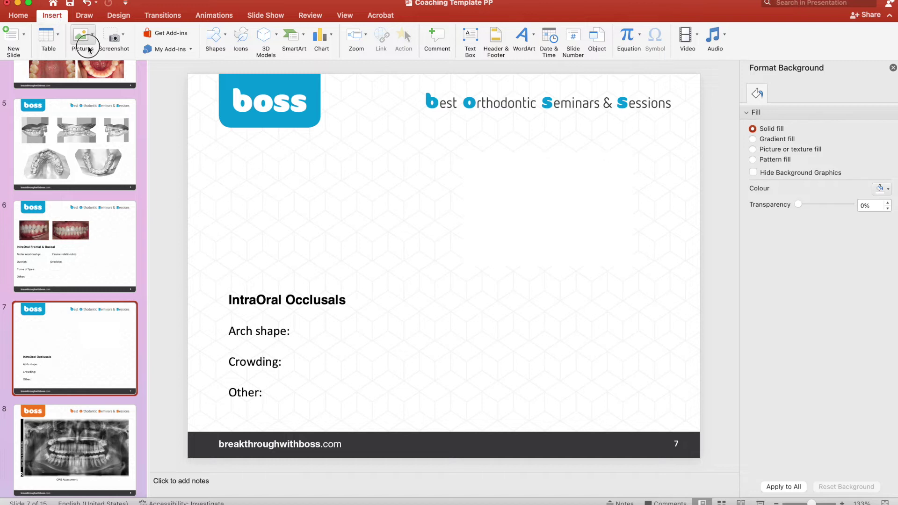
click(105, 66)
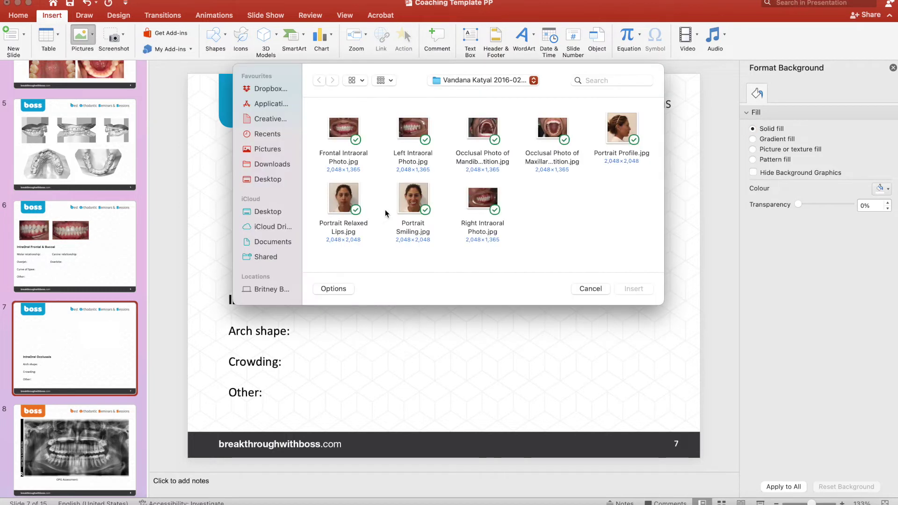
click(482, 134)
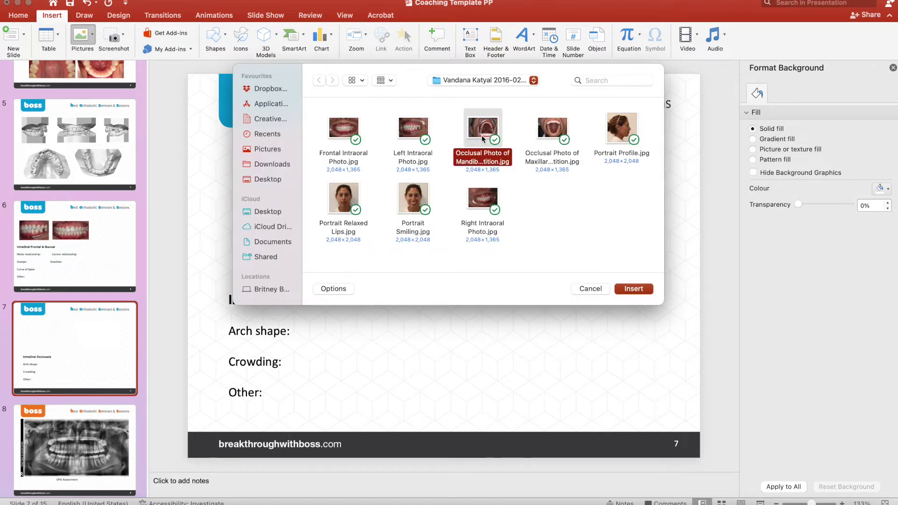
shift+click(557, 131)
click(634, 289)
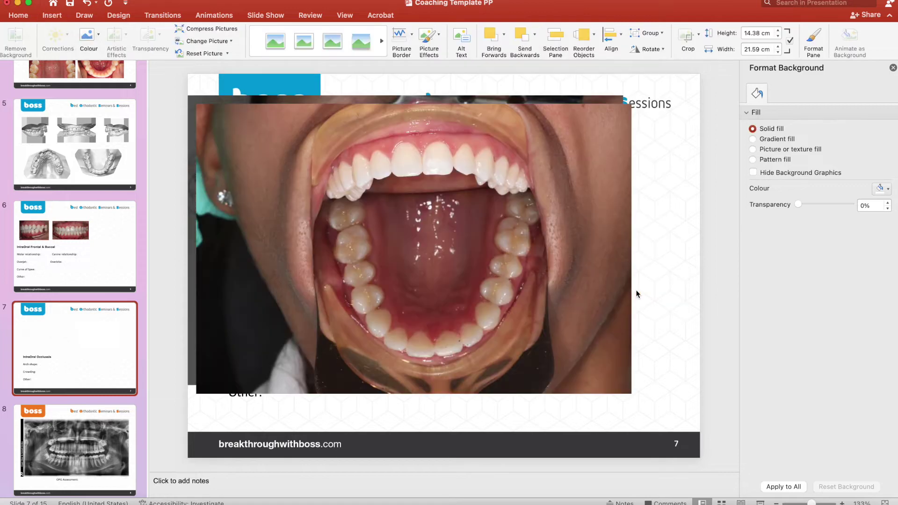
Step: Flip the top occlusal photo vertically so the palate shows
click(457, 279)
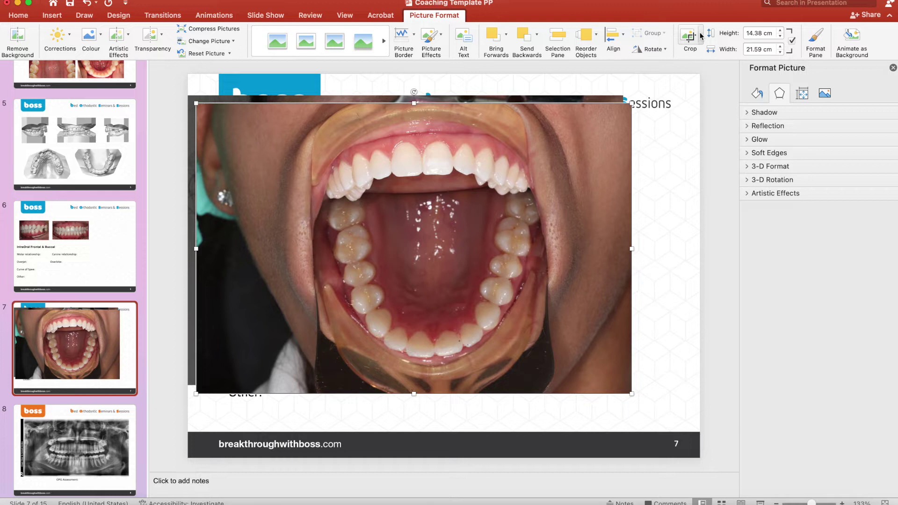
click(653, 52)
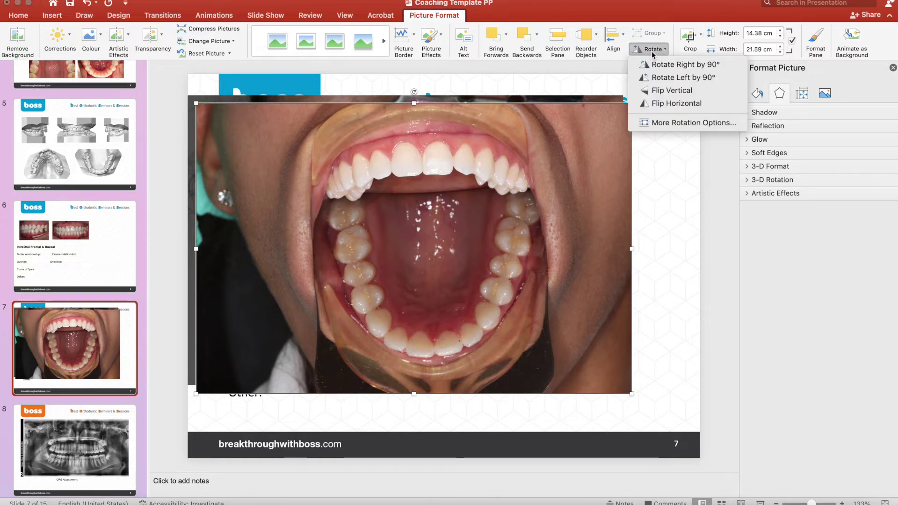
click(664, 91)
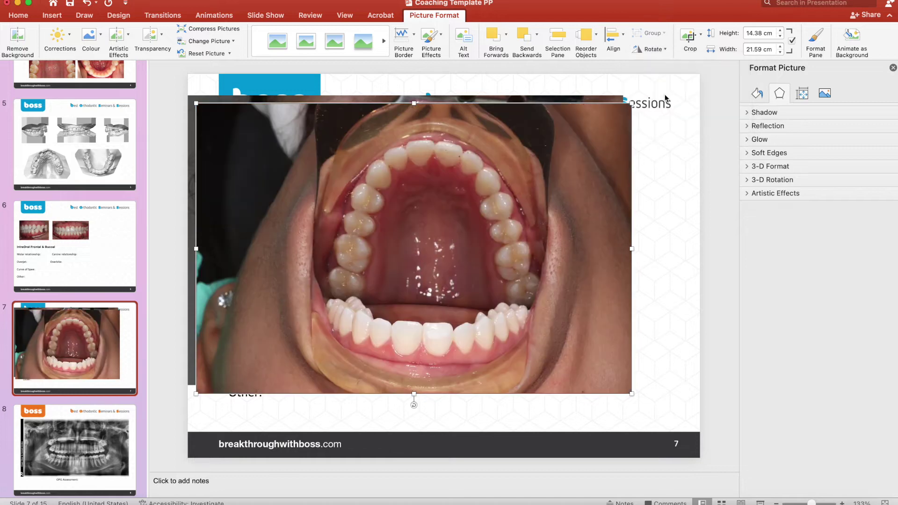
click(649, 226)
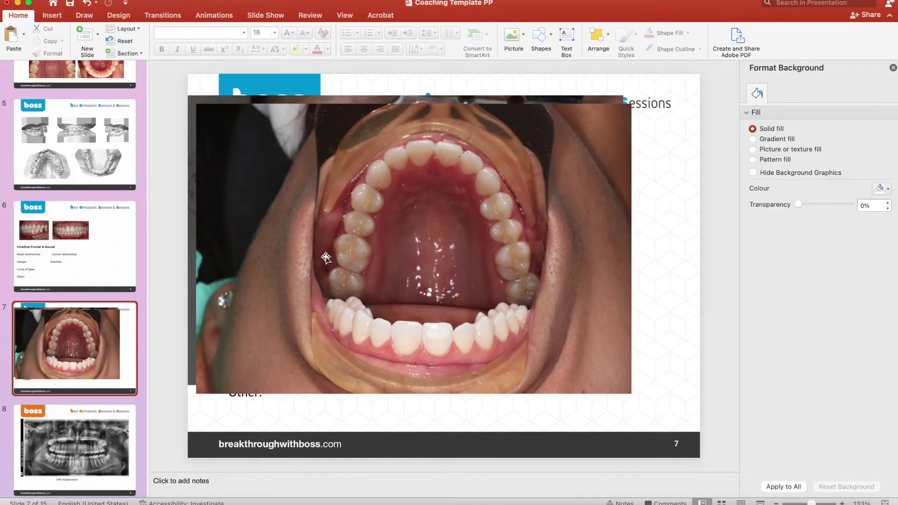
click(322, 256)
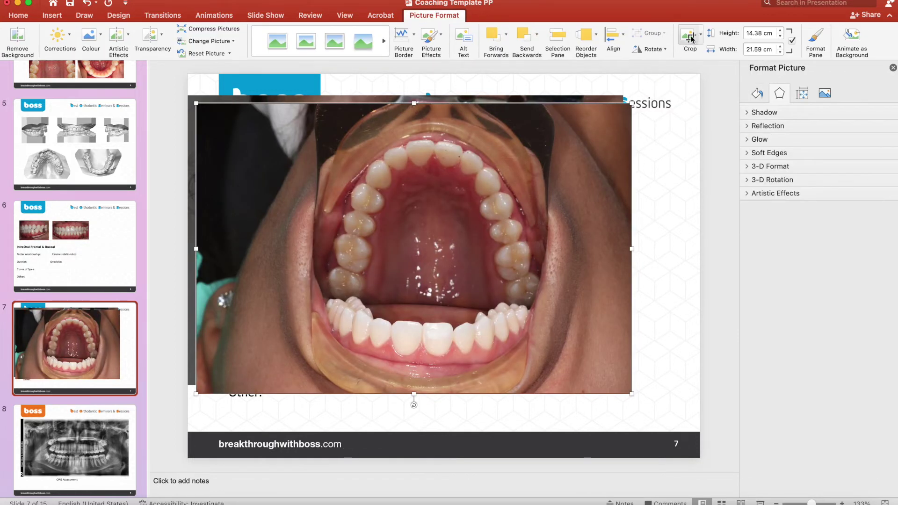
Step: Crop the palate photo to about 8.81 × 11 cm around the upper arch and move it right
click(681, 51)
drag(625, 107, 544, 129)
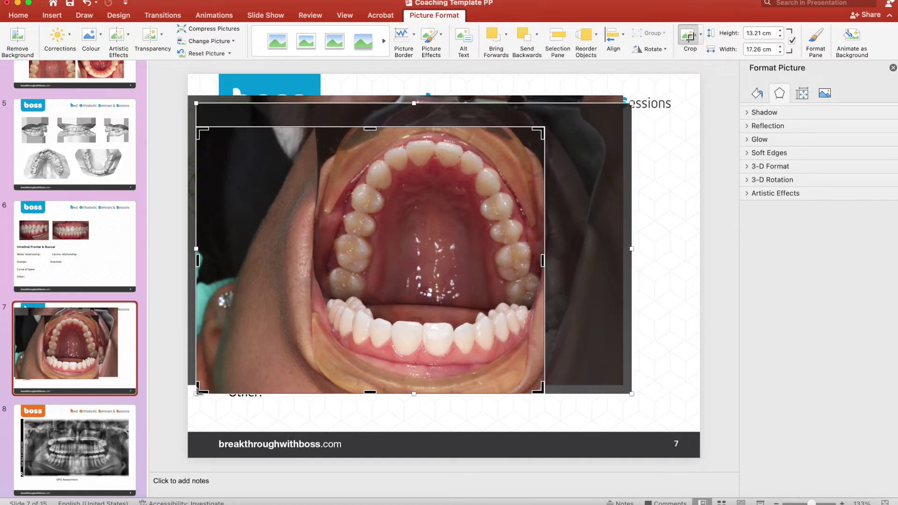
drag(200, 390, 323, 312)
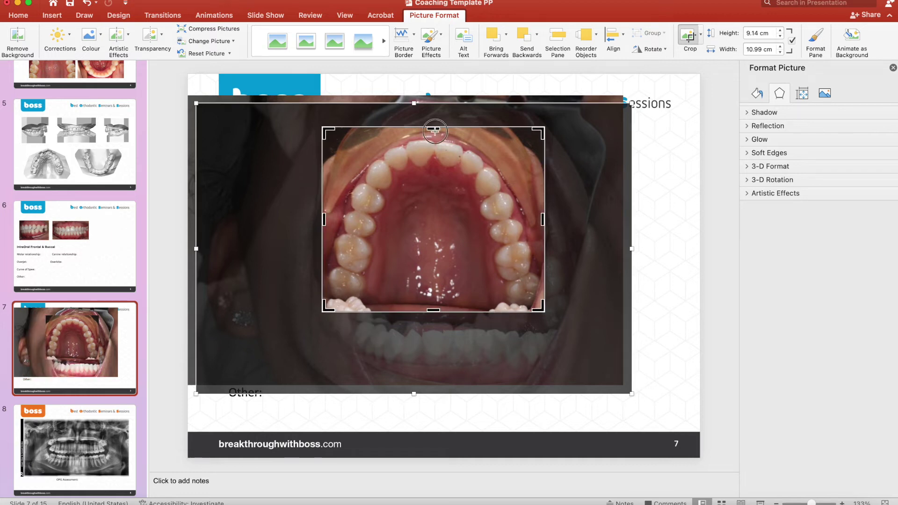
drag(434, 128, 434, 135)
click(671, 232)
click(407, 211)
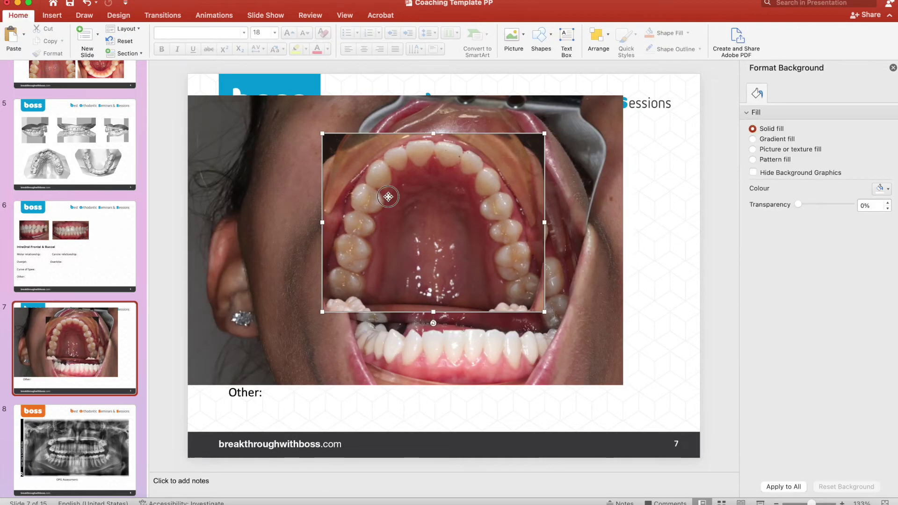
drag(409, 217, 726, 214)
Step: Flip the large mouth photo vertically
click(474, 187)
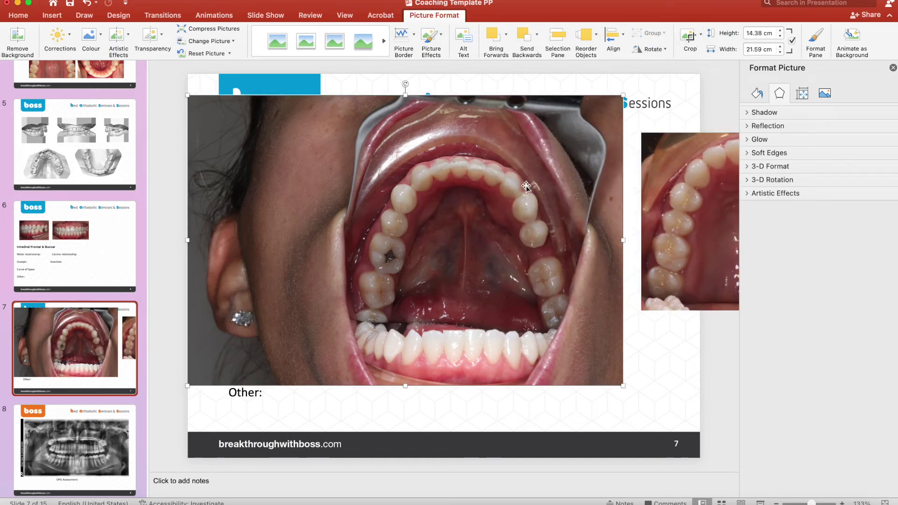
click(642, 55)
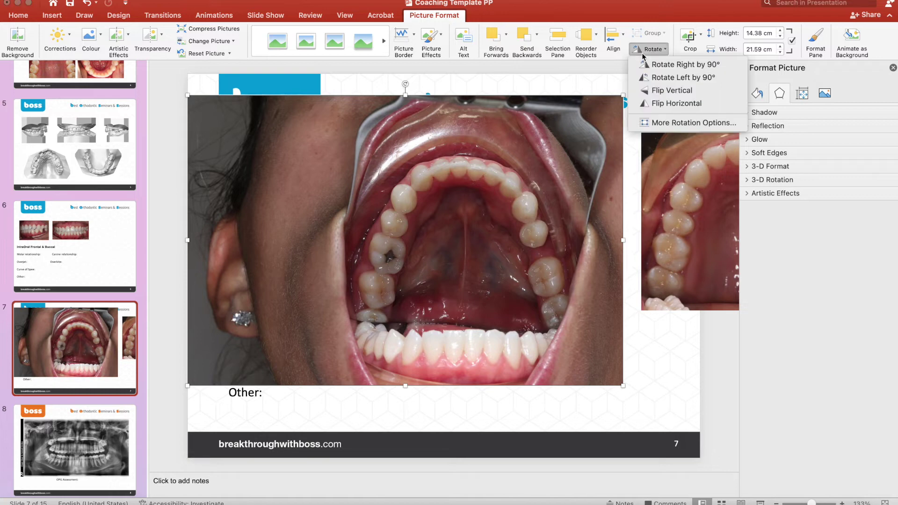
click(669, 92)
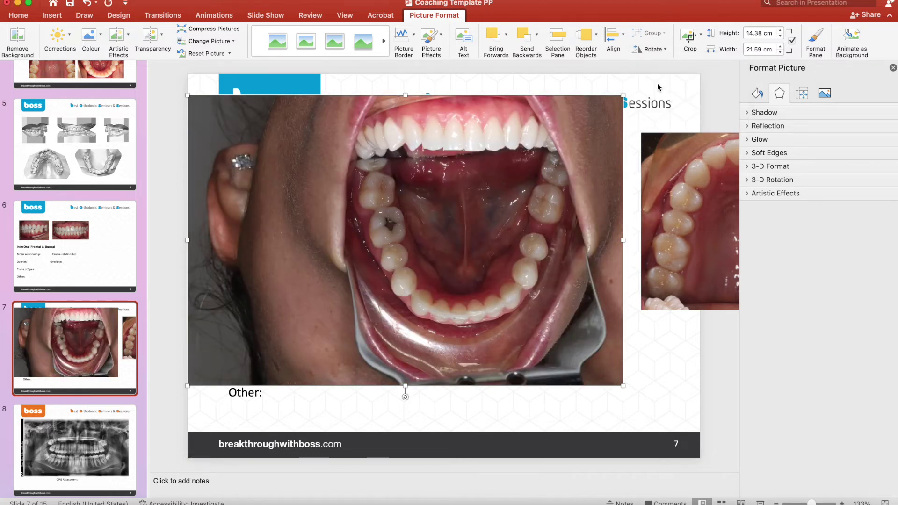
Step: Crop the flipped photo to about 9.35 × 12.45 cm around the lower arch
click(700, 35)
click(678, 55)
drag(192, 98, 336, 144)
drag(621, 383, 586, 327)
click(678, 369)
Step: Resize the lower-arch photo to about 6 × 8 cm and set both arch photos side by side at top
click(512, 207)
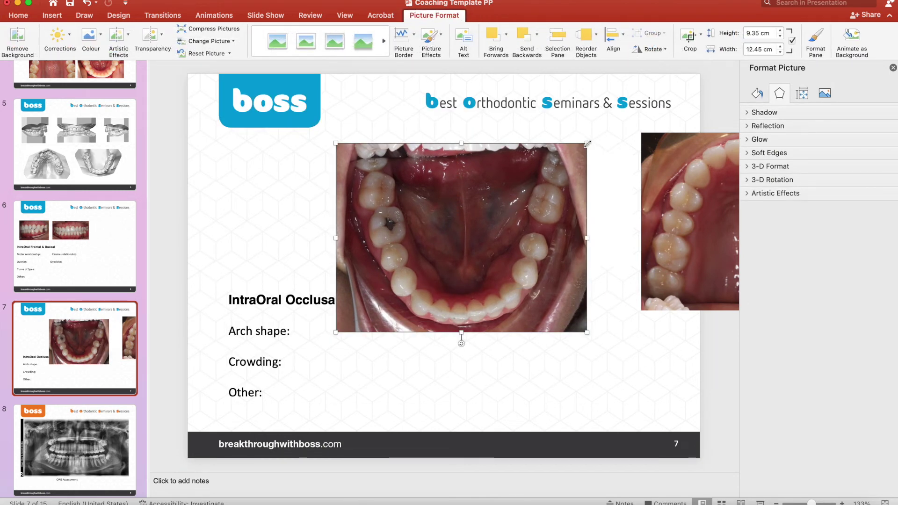
drag(587, 143, 501, 206)
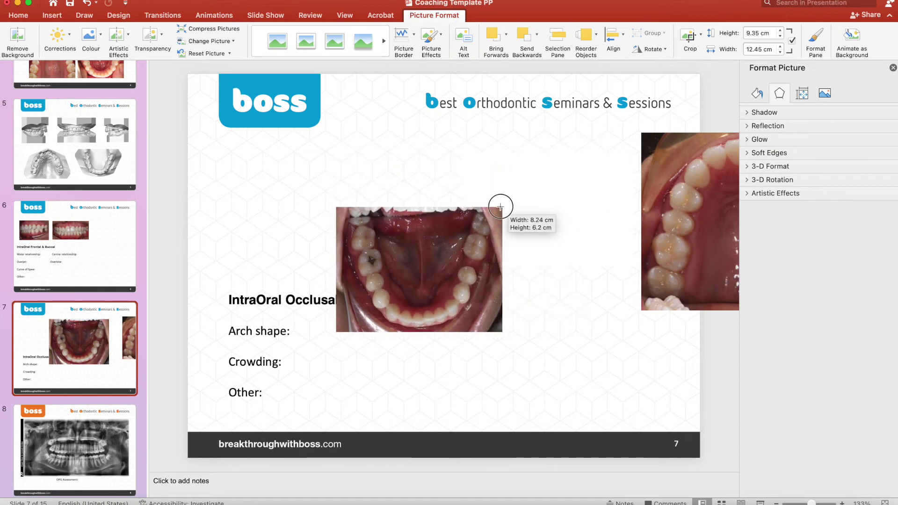
drag(461, 295, 412, 230)
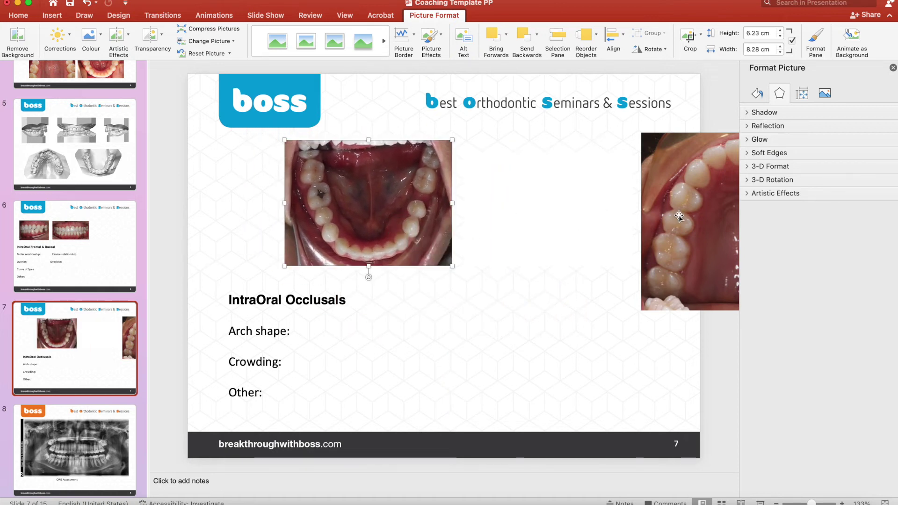
drag(680, 212, 505, 220)
drag(401, 195, 389, 201)
drag(543, 190, 537, 190)
drag(682, 319, 615, 264)
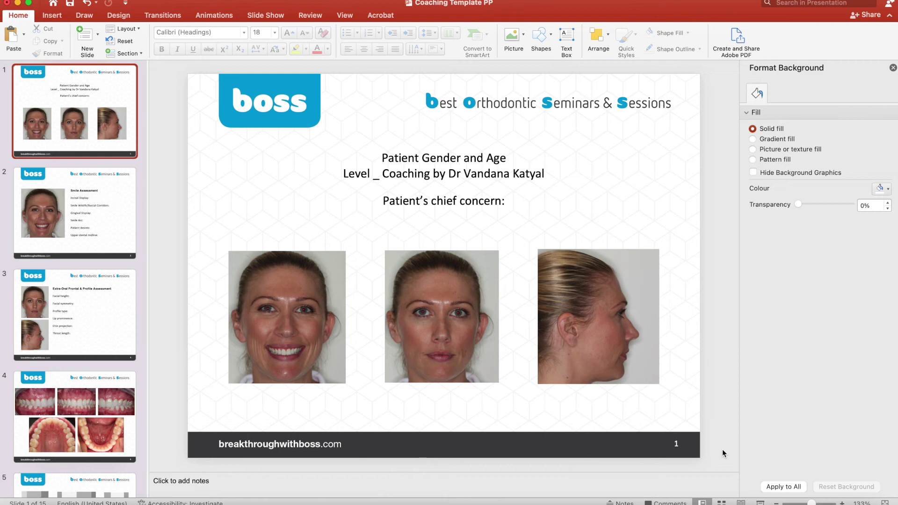
Step: Draw a 21.36 × 2.11 cm rectangle across the eye level of all three face photos
click(59, 17)
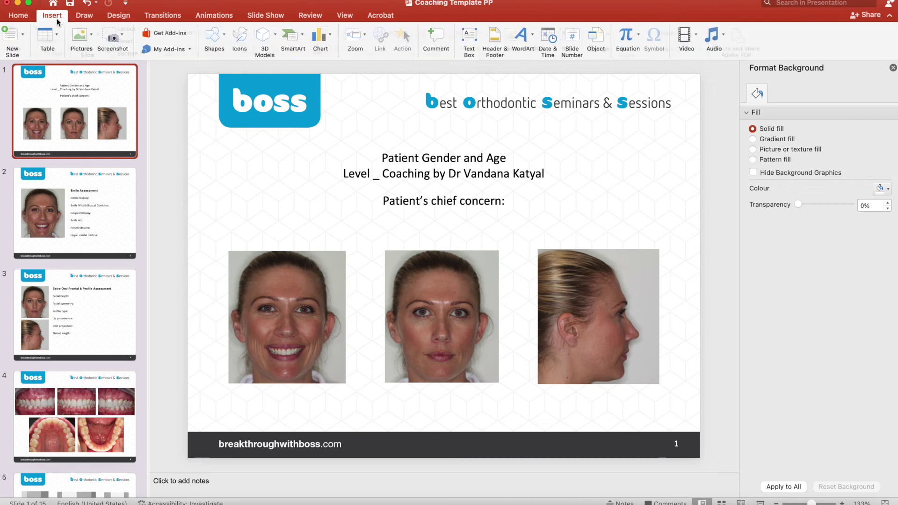
click(223, 39)
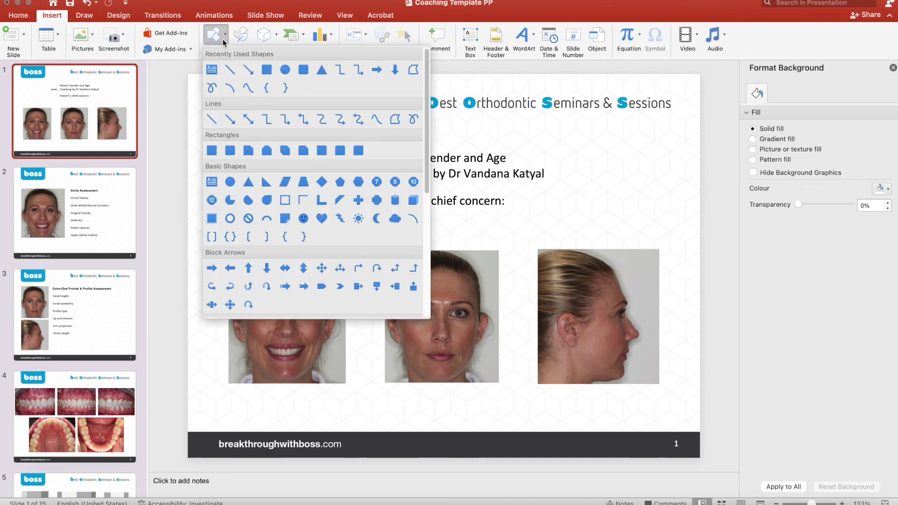
click(212, 151)
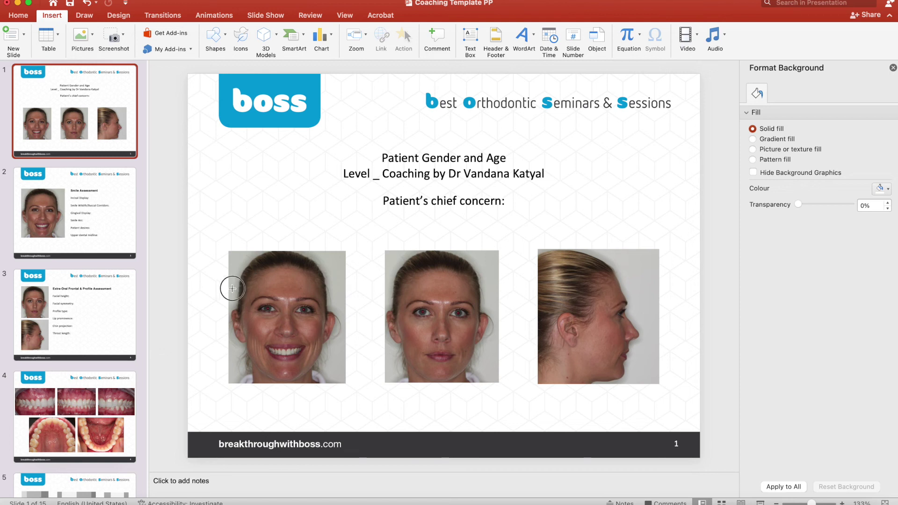
drag(229, 289, 660, 330)
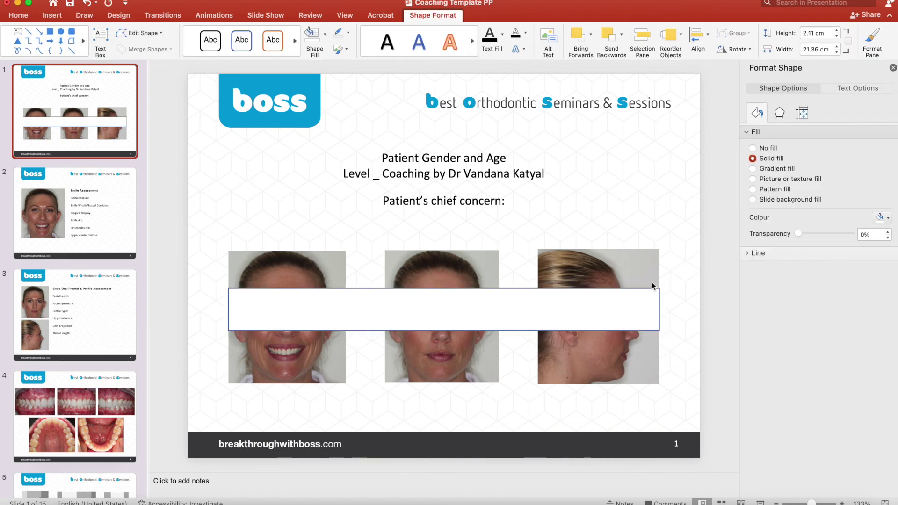
Step: Give the eye bar a solid black fill and no outline
click(457, 314)
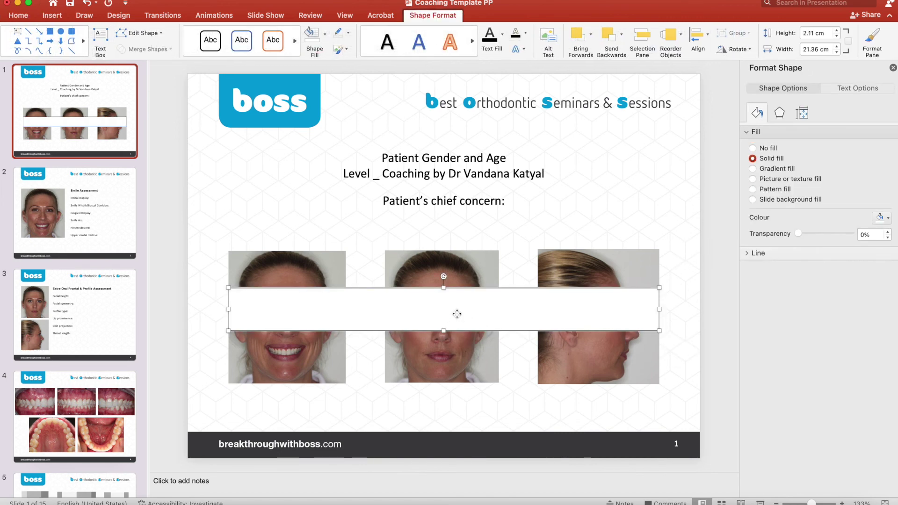
click(324, 36)
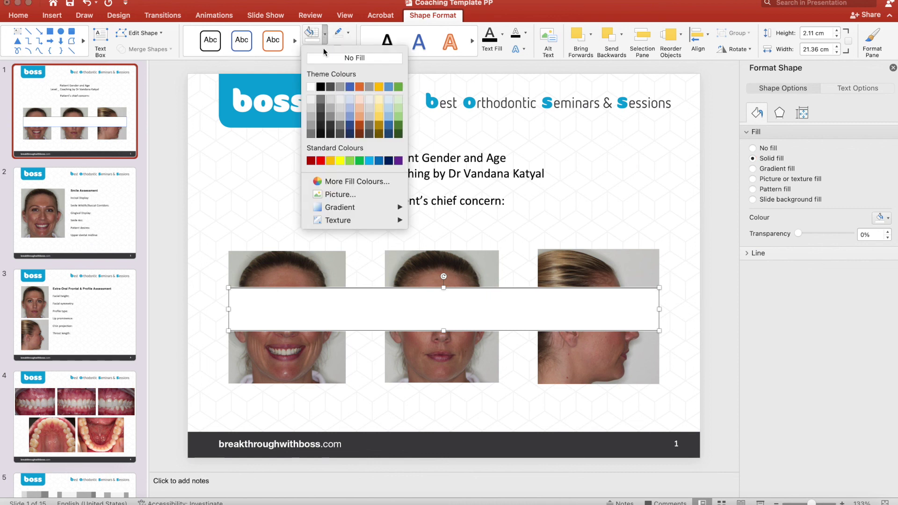
click(322, 87)
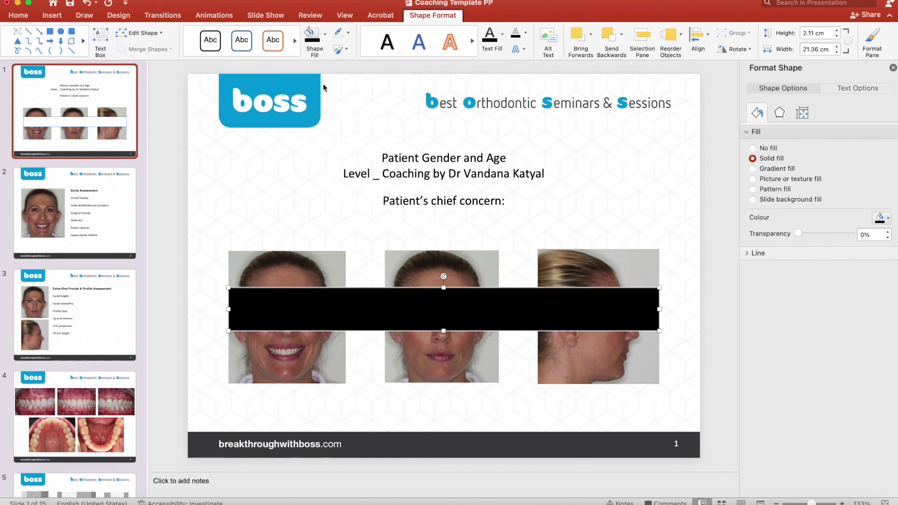
click(349, 33)
click(352, 54)
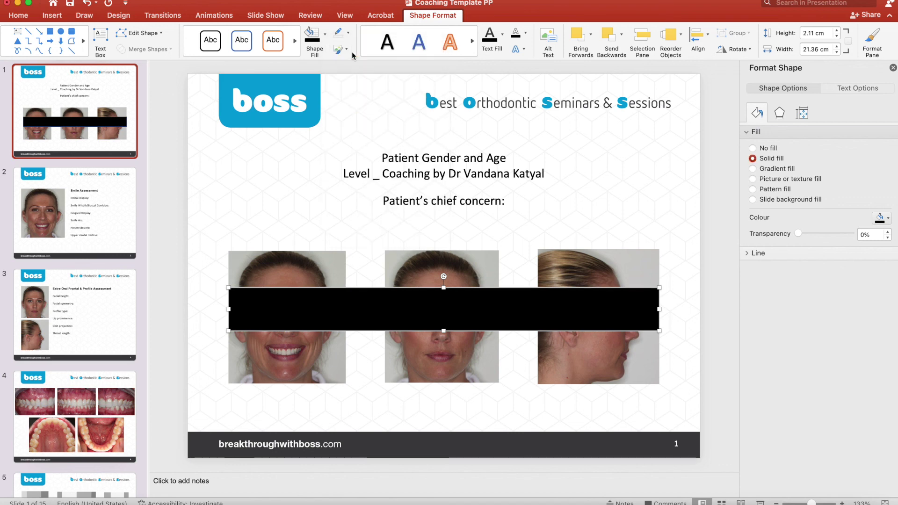
click(332, 202)
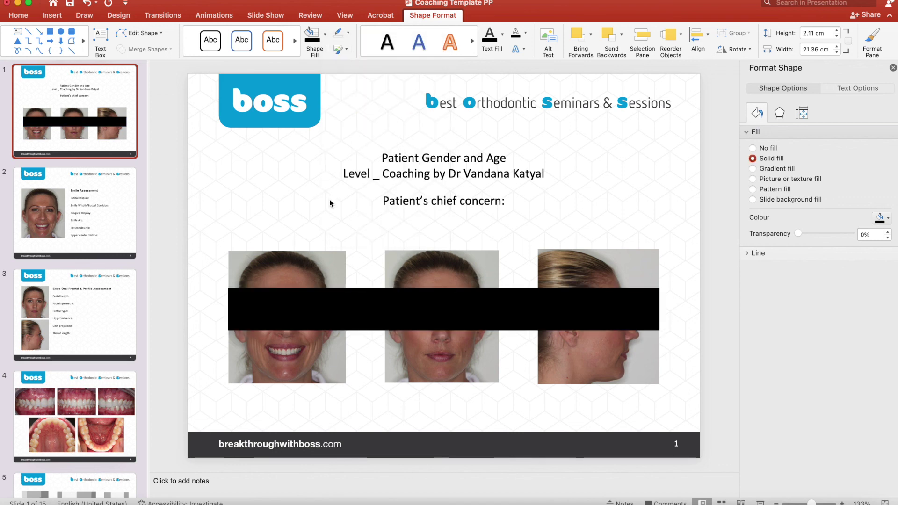
click(345, 311)
click(314, 222)
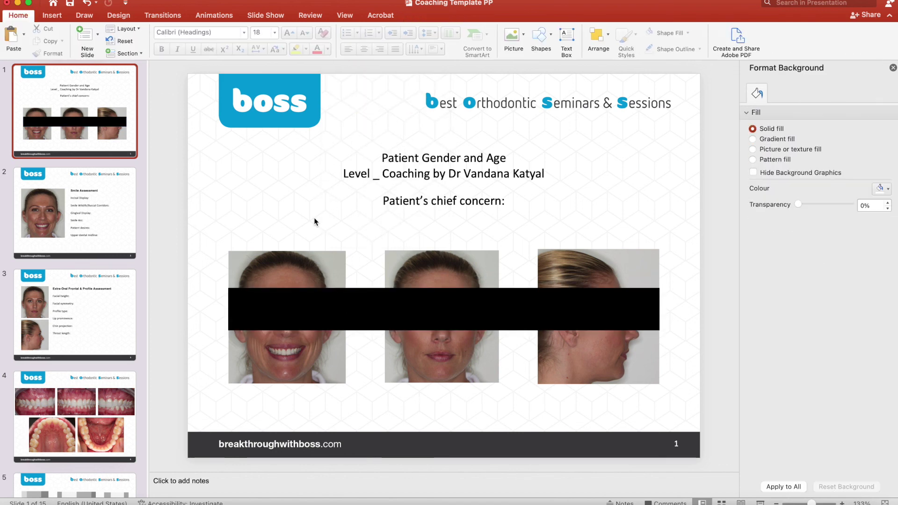